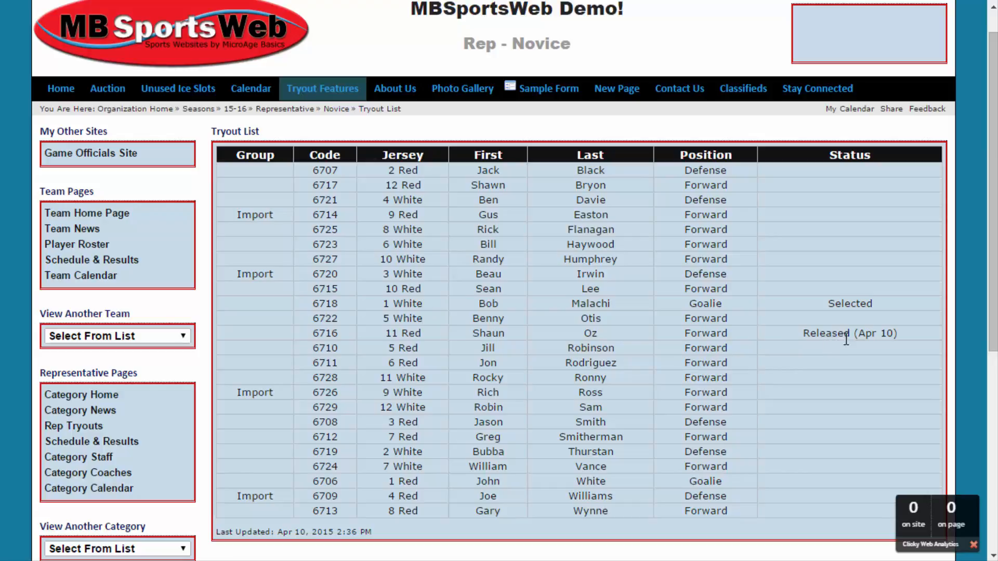
Select the Apr 10 release date on the Novice tryout list, then clear the selection
drag(860, 333, 893, 334)
click(622, 359)
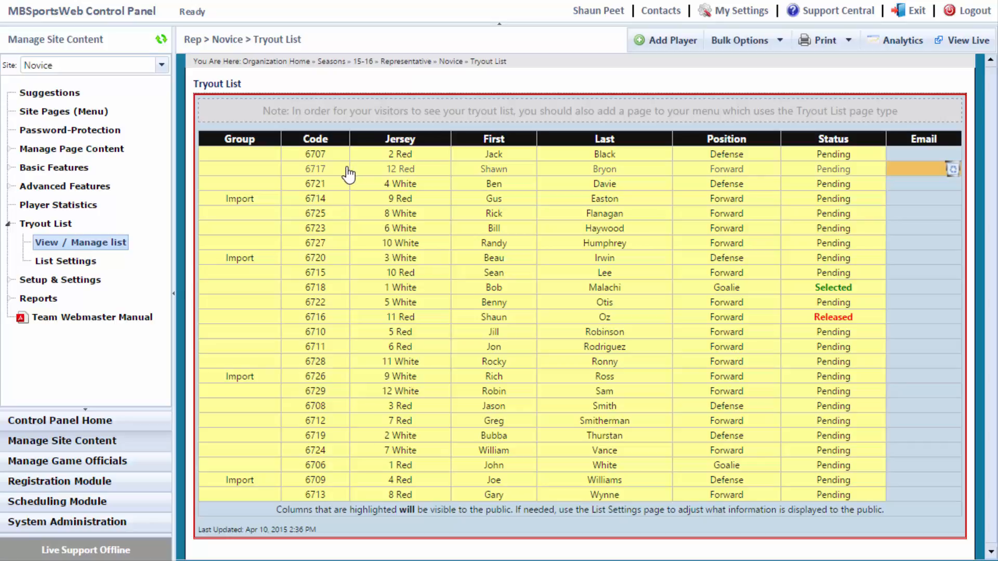
Open Tryout List > List Settings and edit the Novice team's row
click(62, 264)
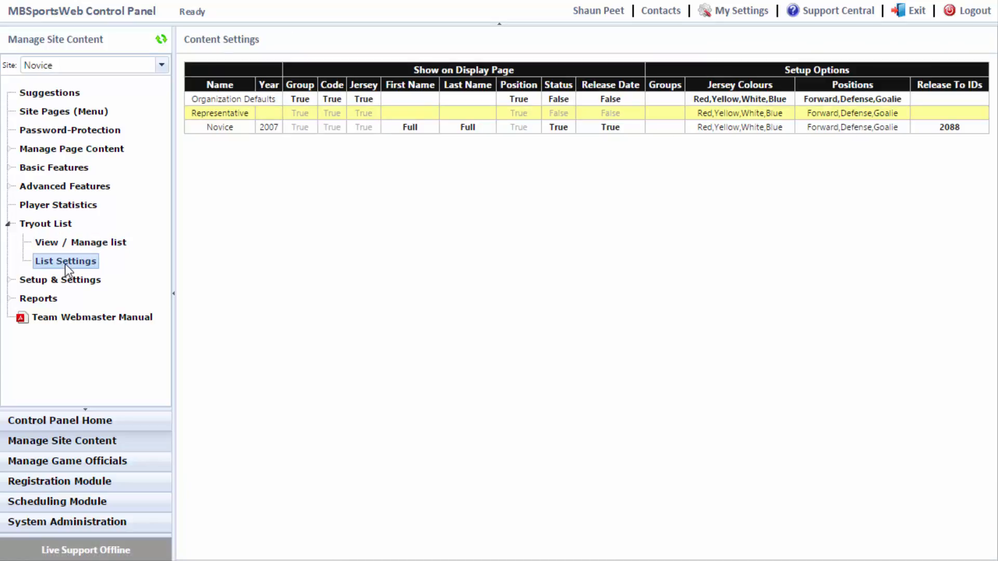
click(526, 131)
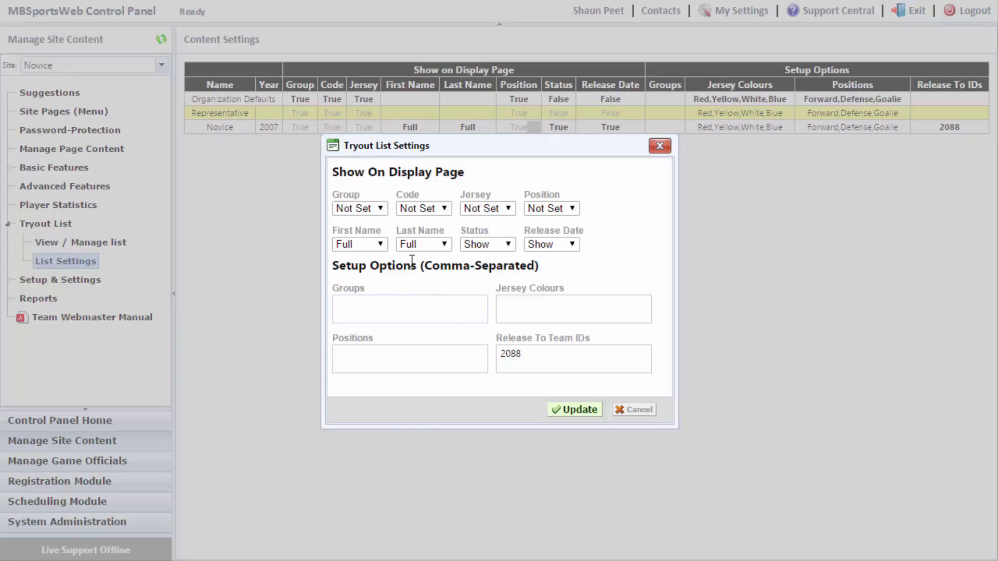
Hide the Group, Jersey and Position columns and set Code to Show
click(375, 210)
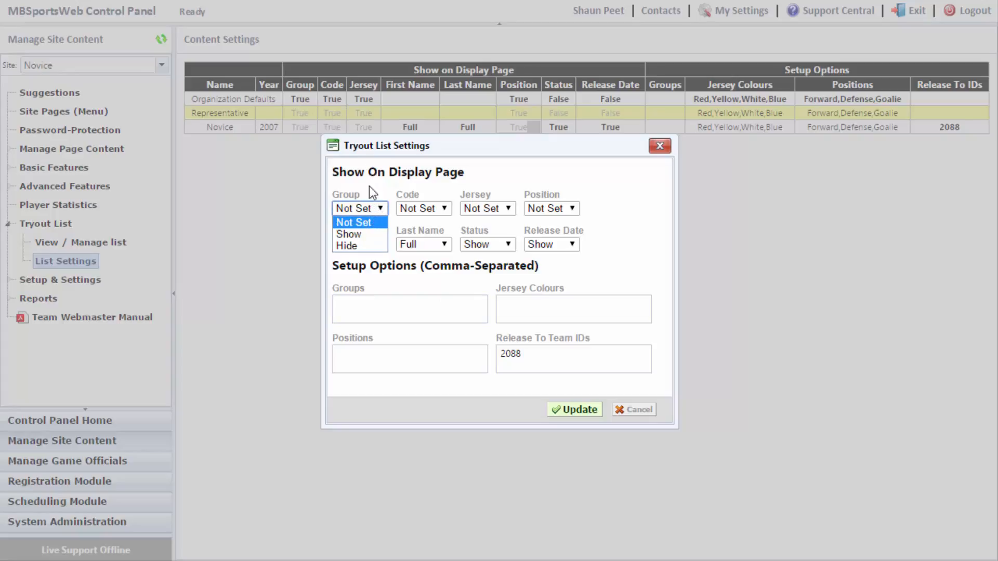
click(370, 252)
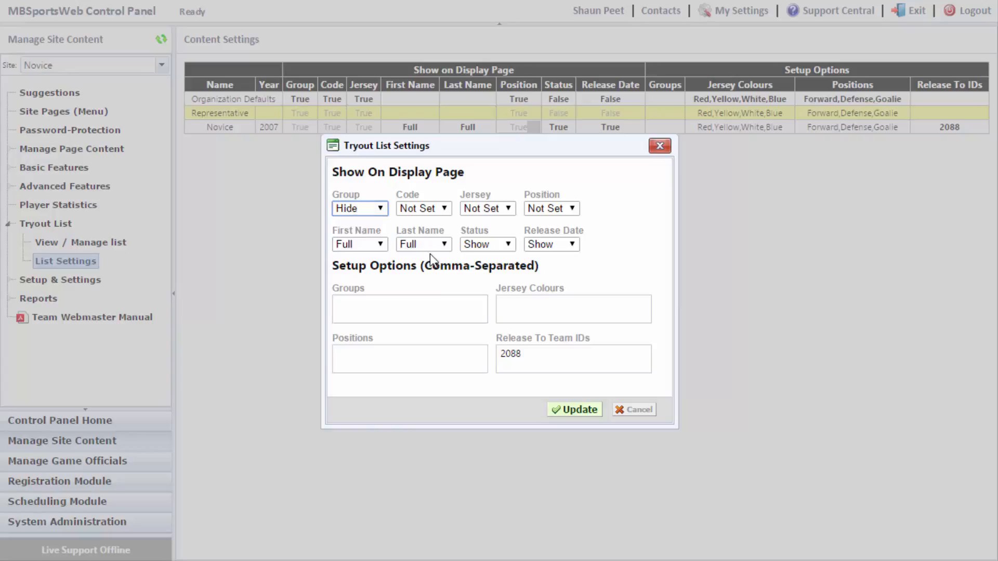
click(439, 214)
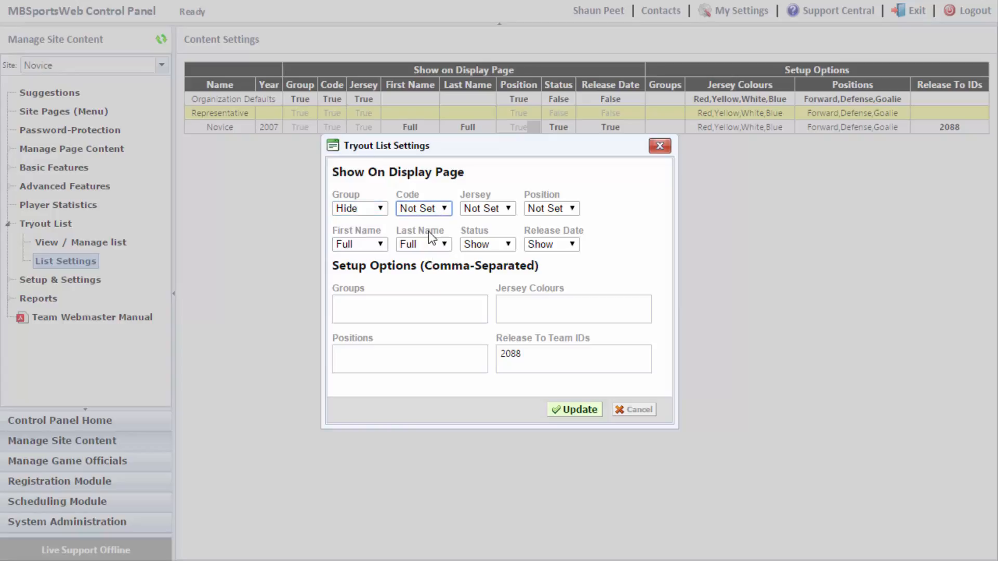
click(506, 209)
click(476, 246)
click(556, 207)
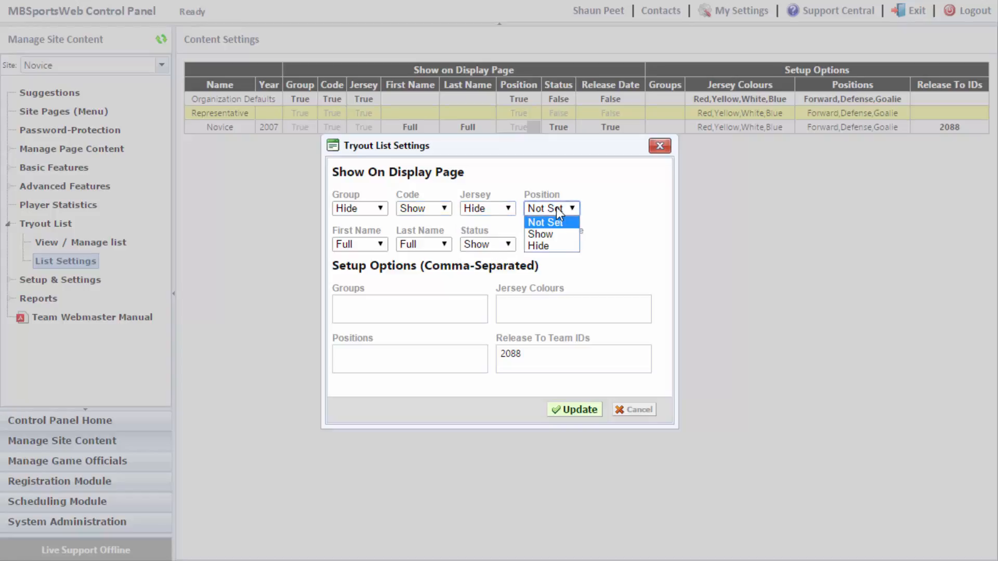
click(546, 246)
Hide First Name, Last Name, Status and Release Date, then save with Update
click(376, 244)
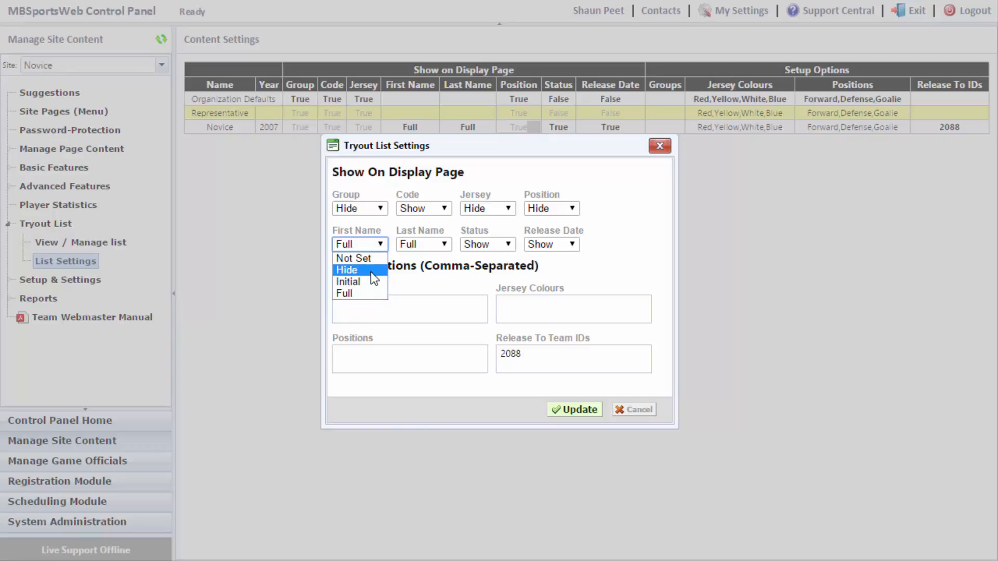
click(370, 270)
click(425, 243)
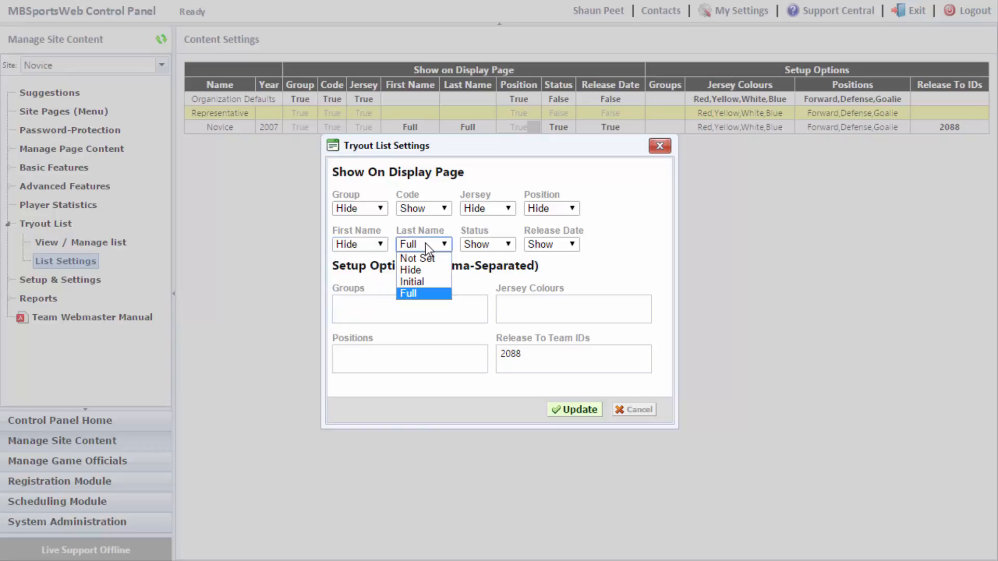
click(431, 271)
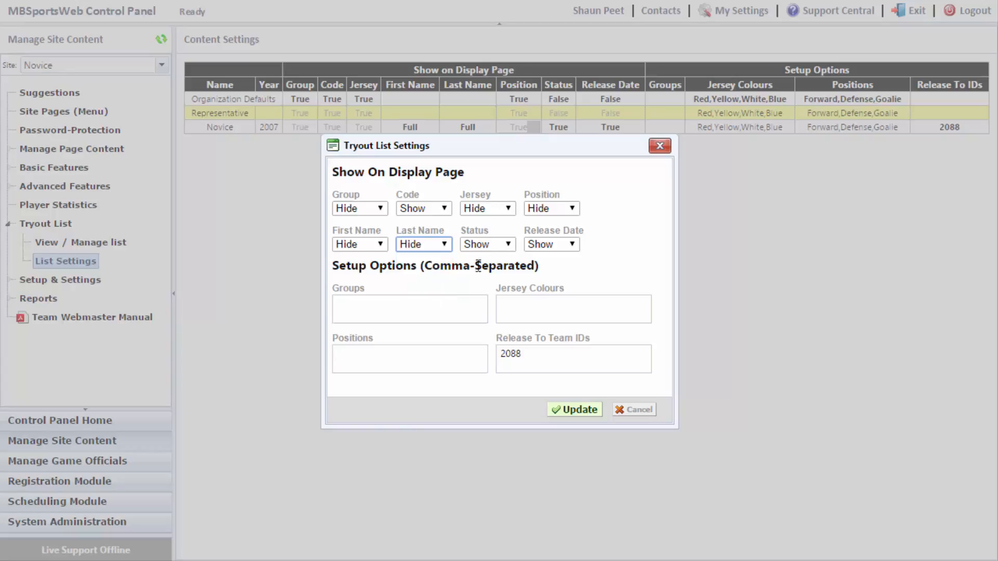
click(497, 245)
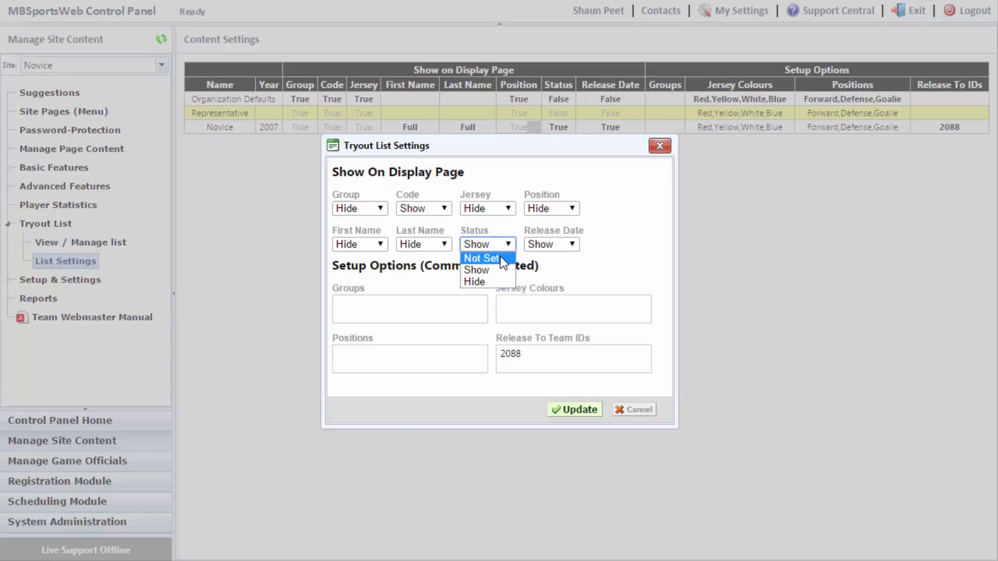
click(492, 281)
click(563, 247)
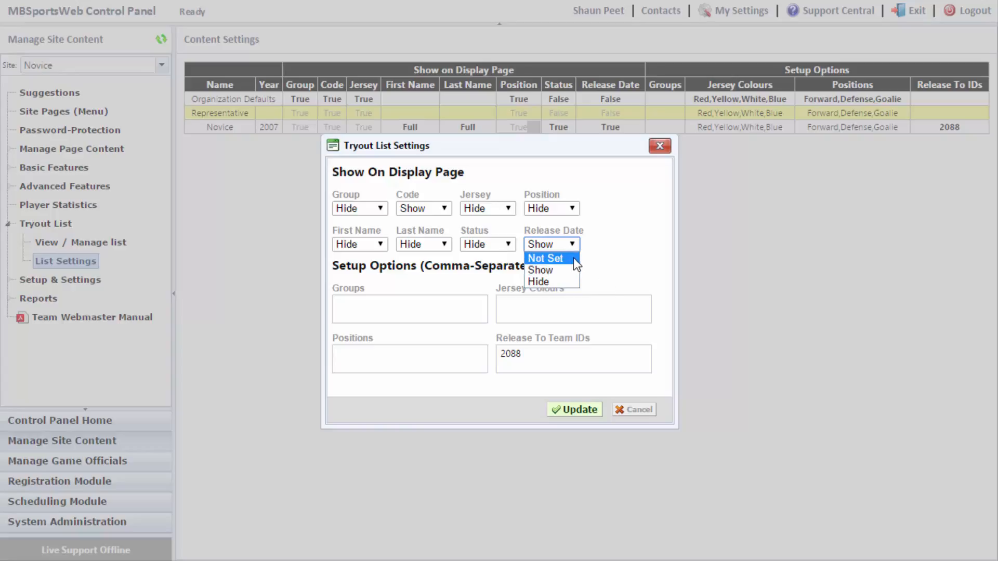
click(548, 281)
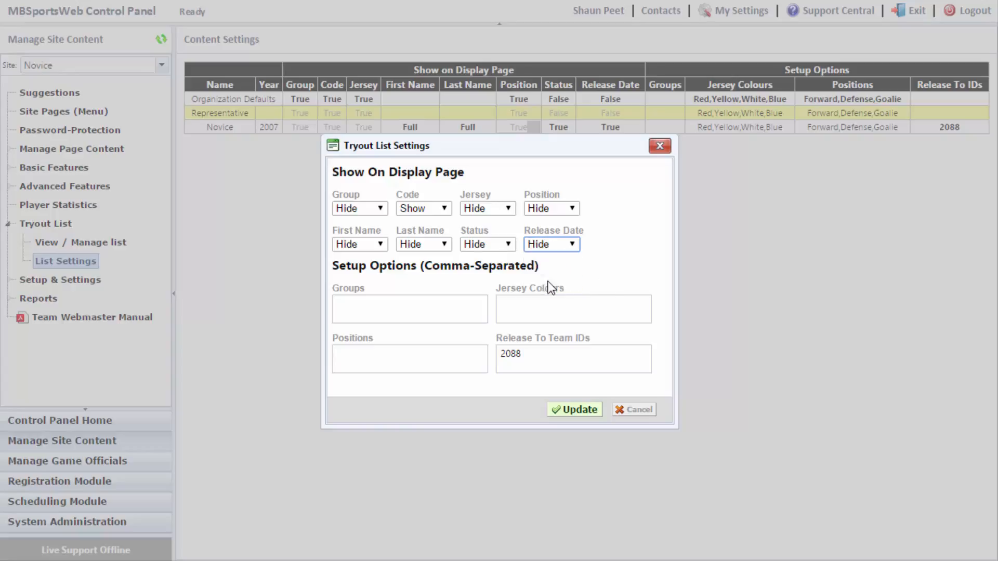
click(591, 410)
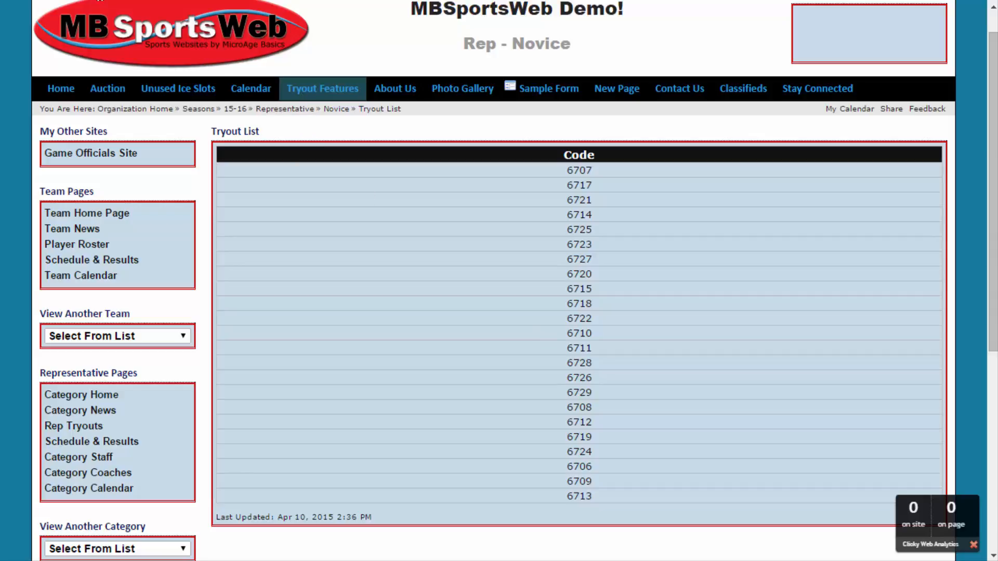
Return to the Control Panel tab after confirming the public list shows only codes
click(99, 0)
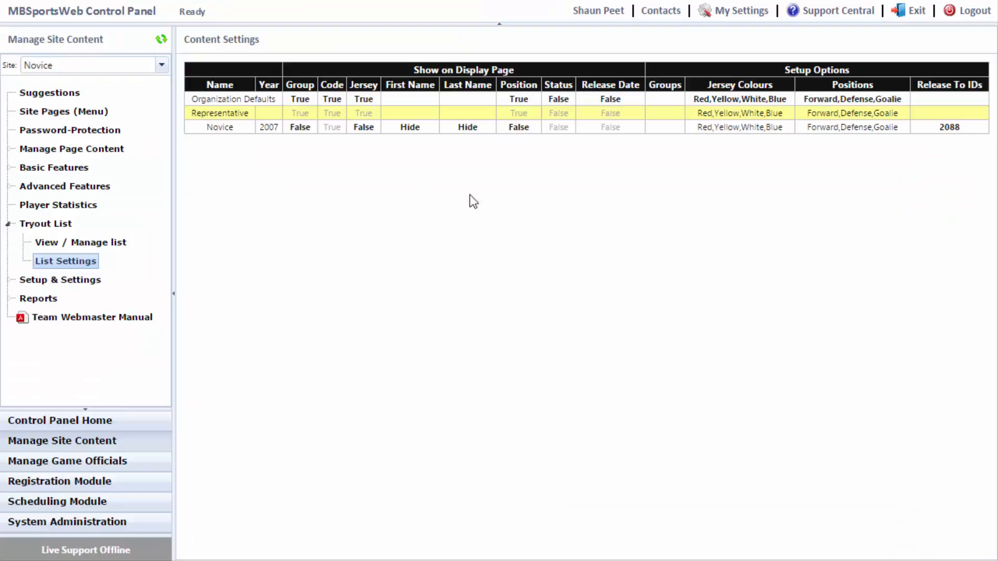
In the Novice settings, set First and Last Name to Full, hide Code, and Update
double_click(460, 128)
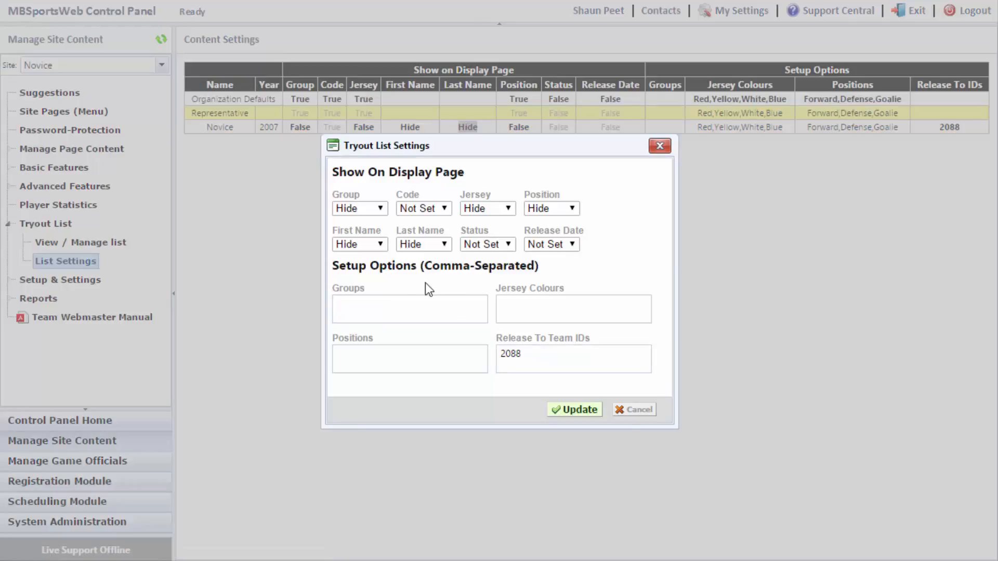
click(377, 249)
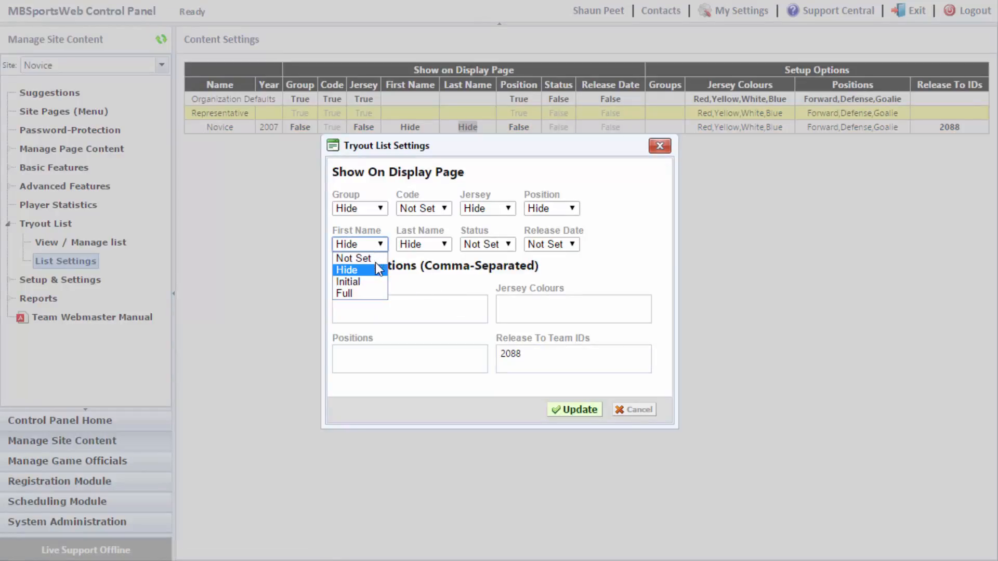
click(377, 292)
click(411, 248)
click(420, 271)
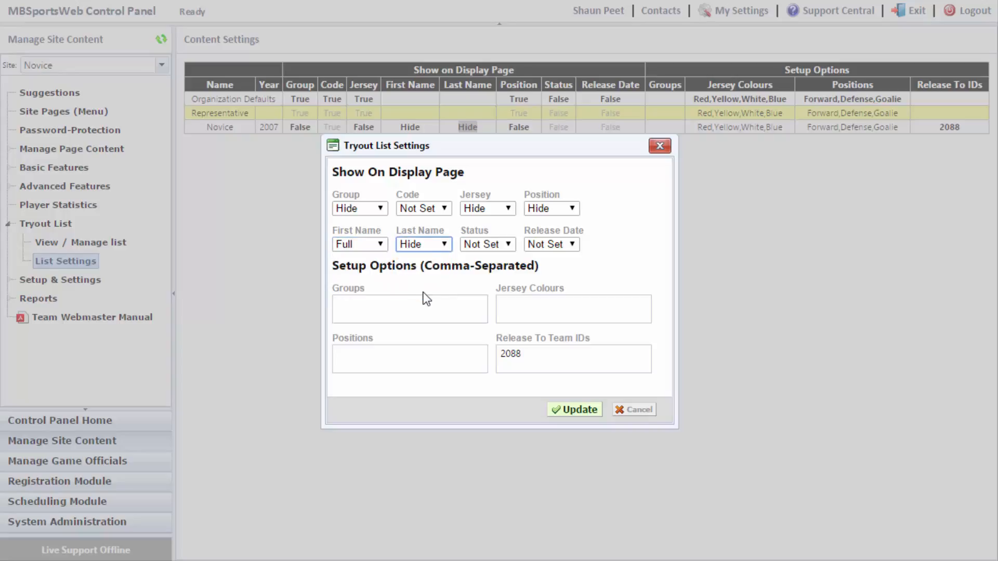
click(431, 210)
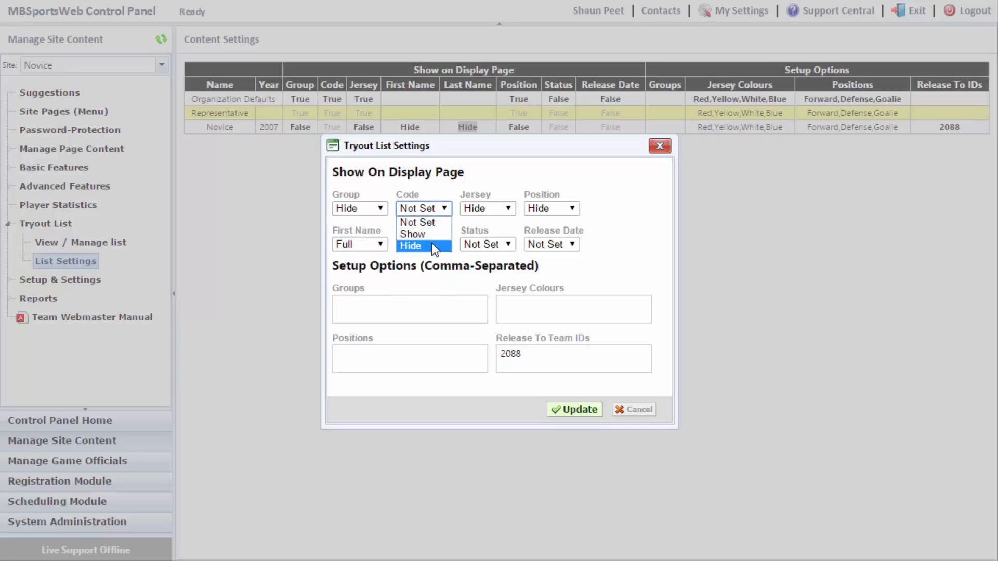
click(411, 245)
click(576, 410)
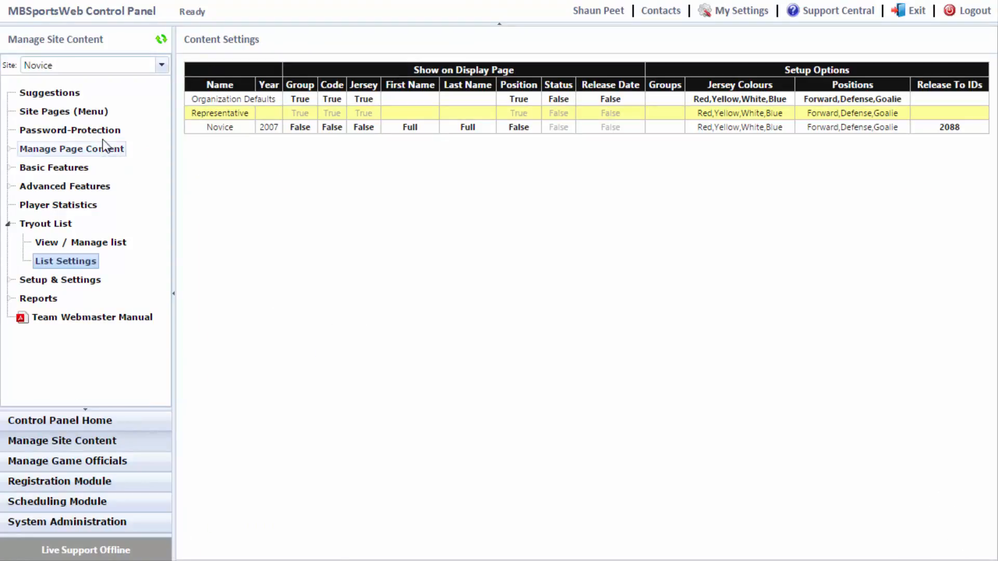
Add a new Tryout Player List page and move it below Team Calendar
click(85, 117)
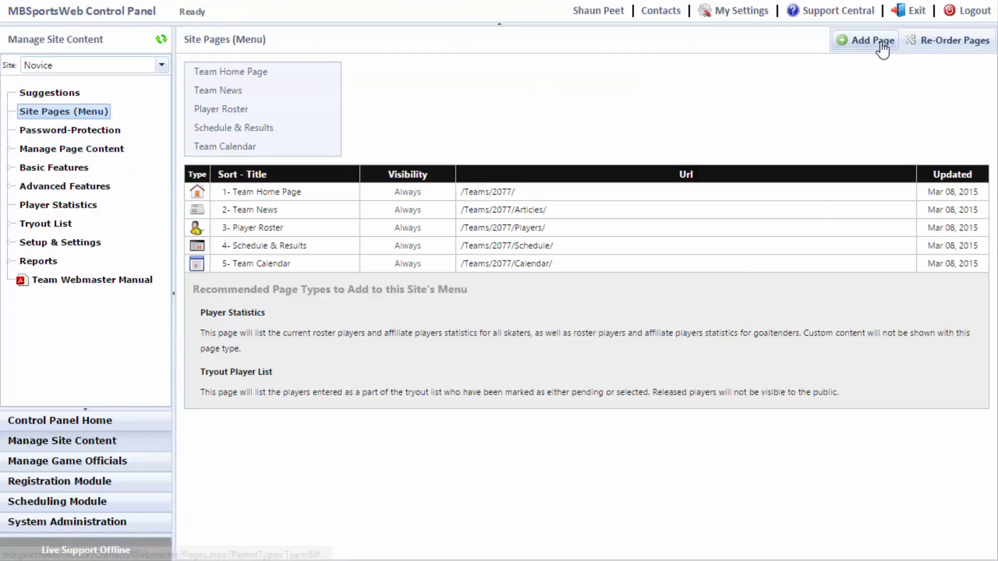
click(876, 42)
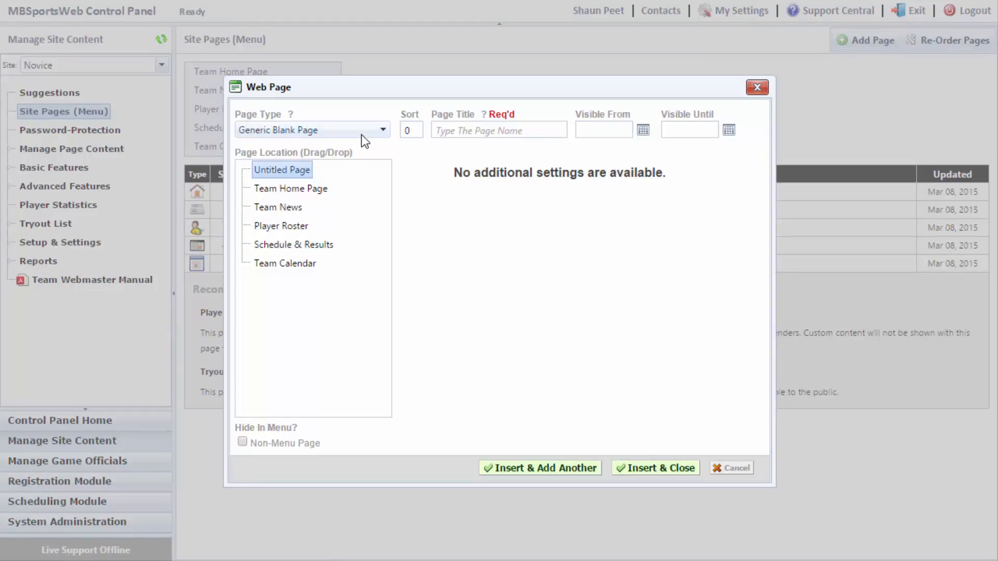
click(360, 133)
click(361, 317)
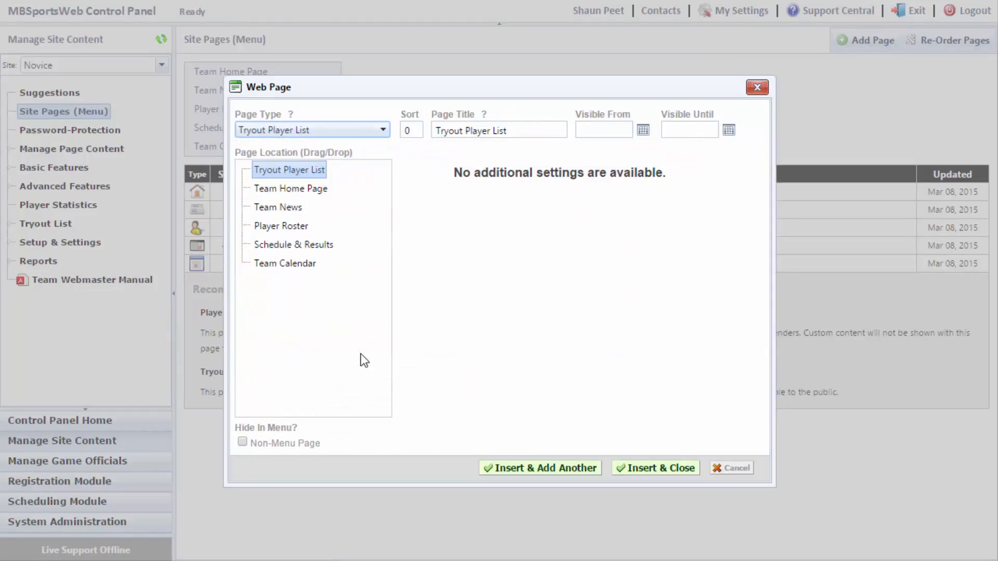
drag(305, 170, 250, 273)
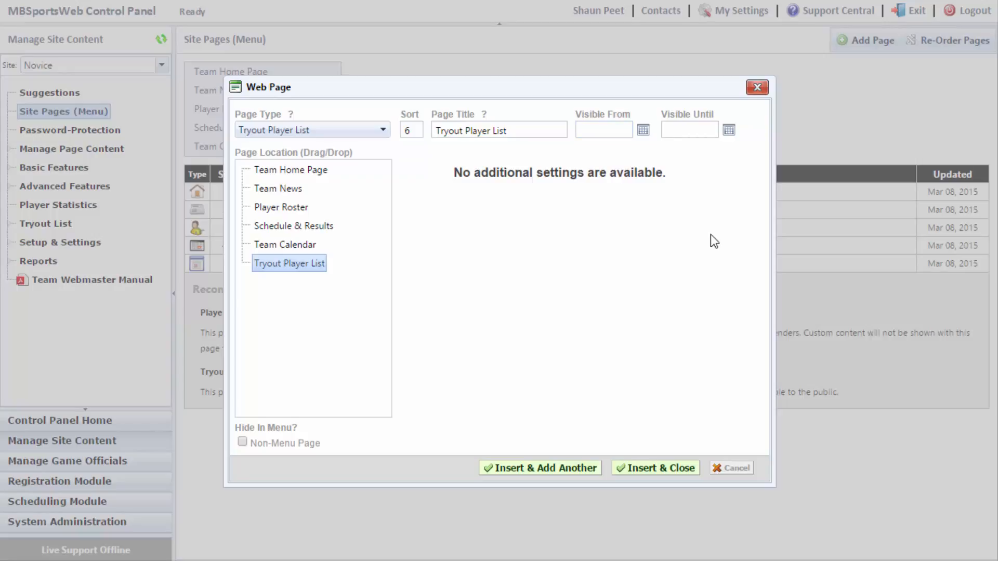
Leave the start and end dates blank and insert the page into the menu
click(729, 130)
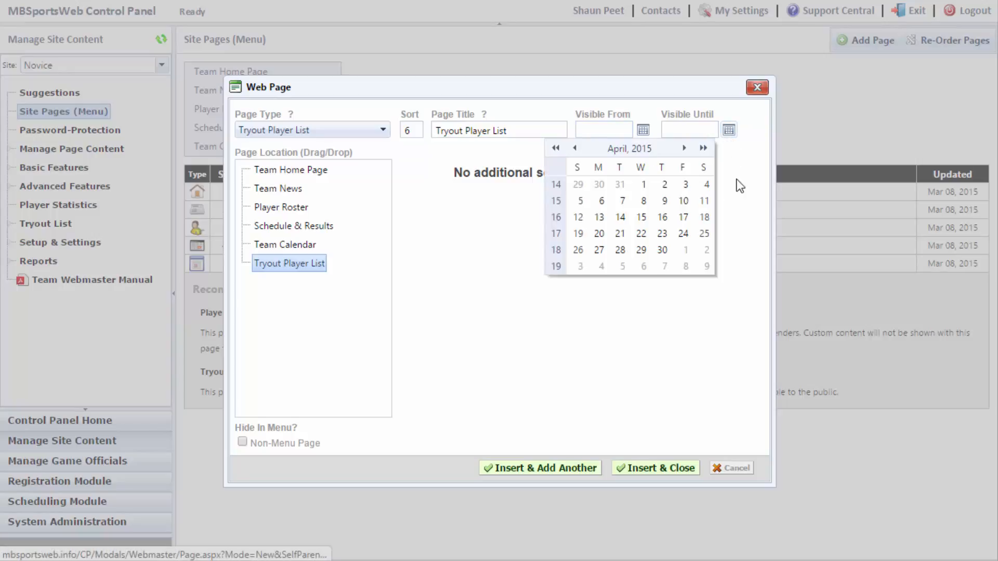
click(739, 205)
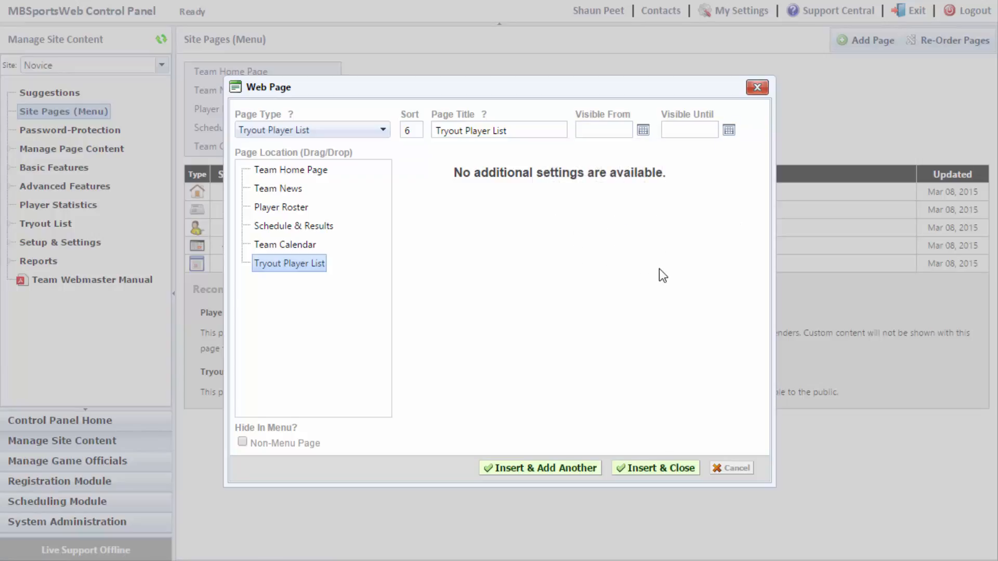
click(644, 131)
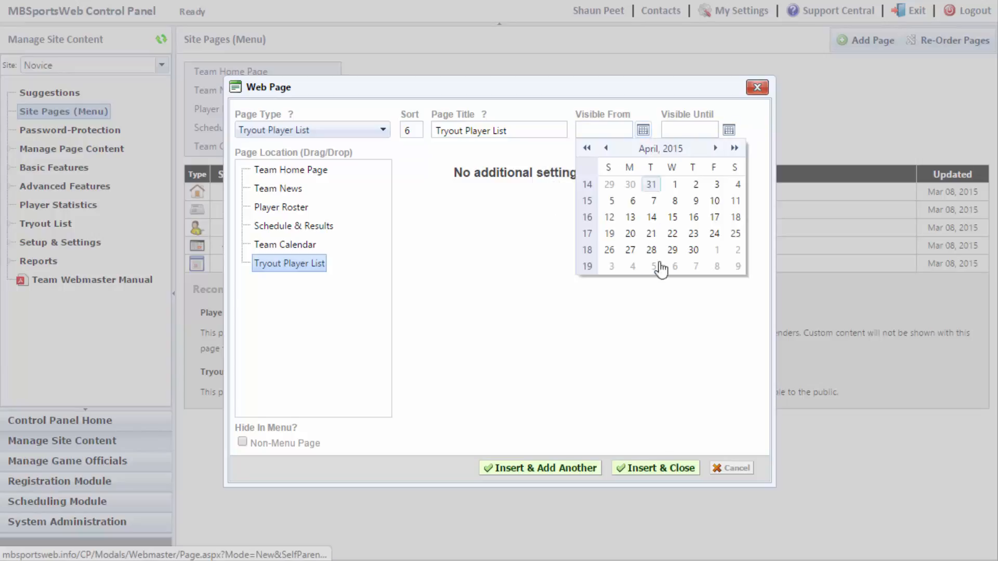
click(663, 326)
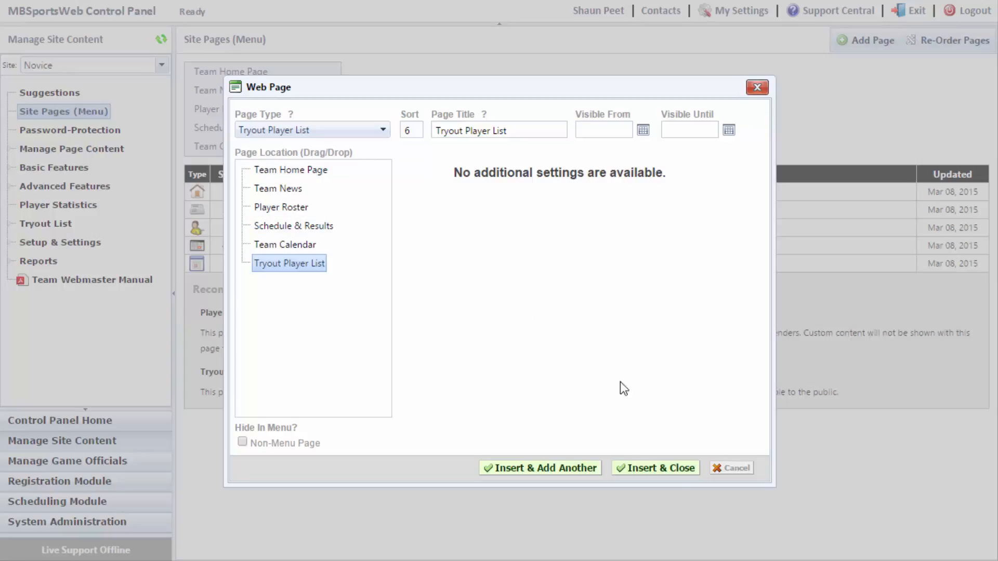
click(662, 468)
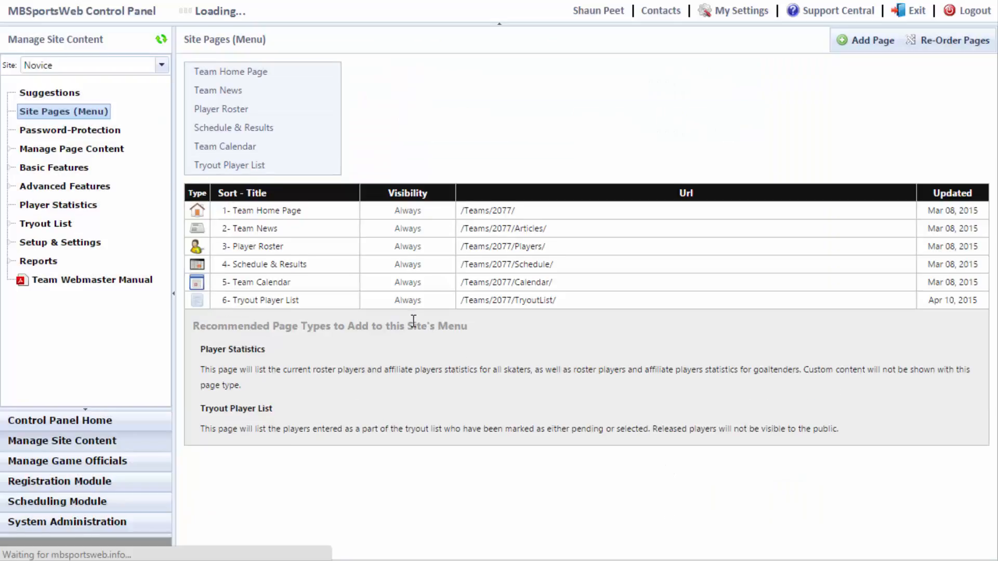
Enter a Level 1 password in Password-Protection and save the settings
click(61, 138)
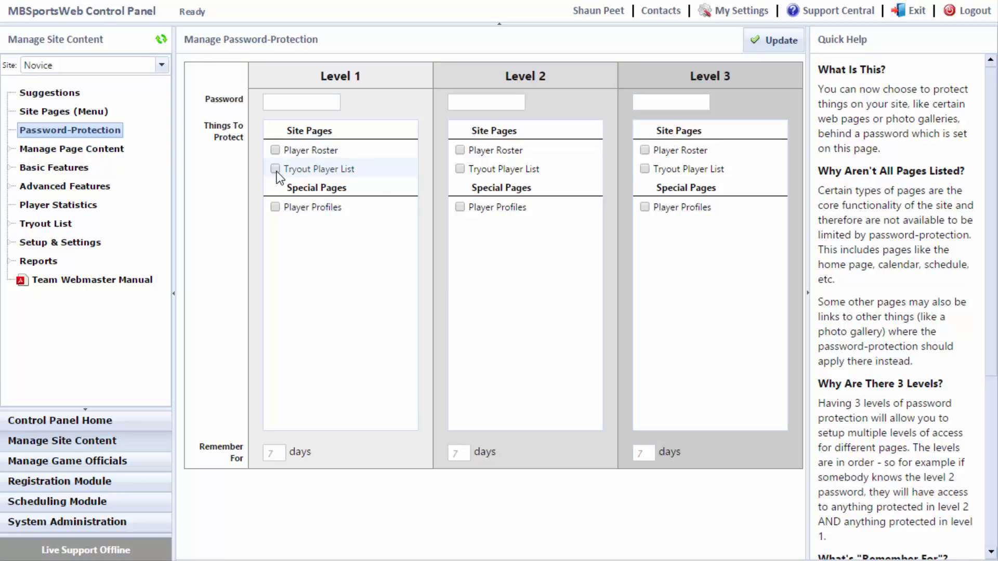
click(302, 102)
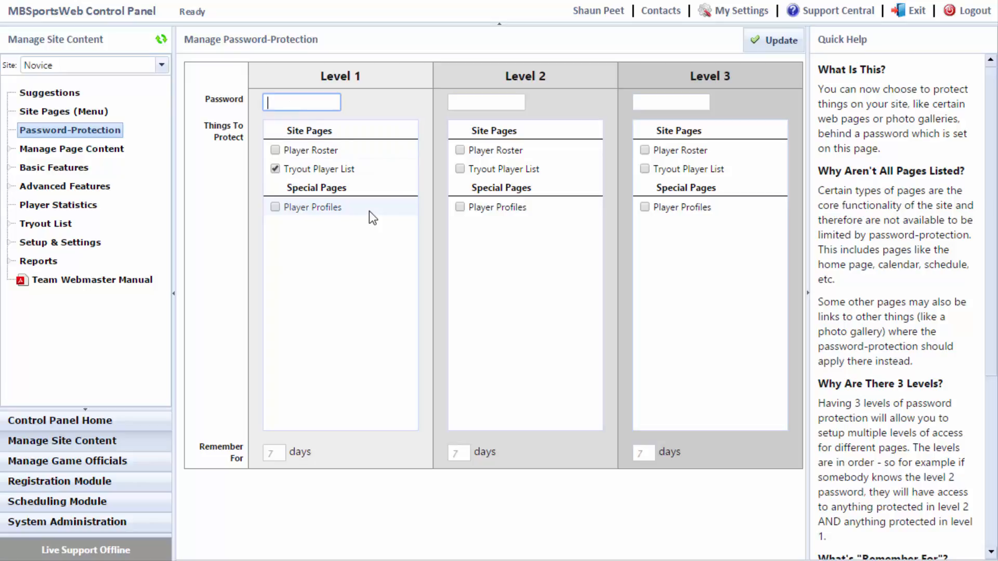
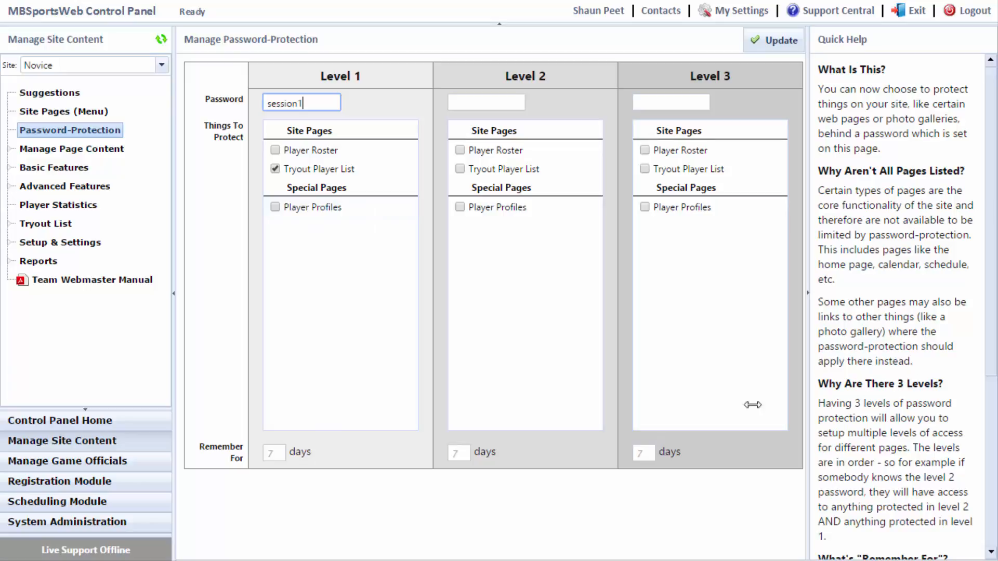
click(781, 41)
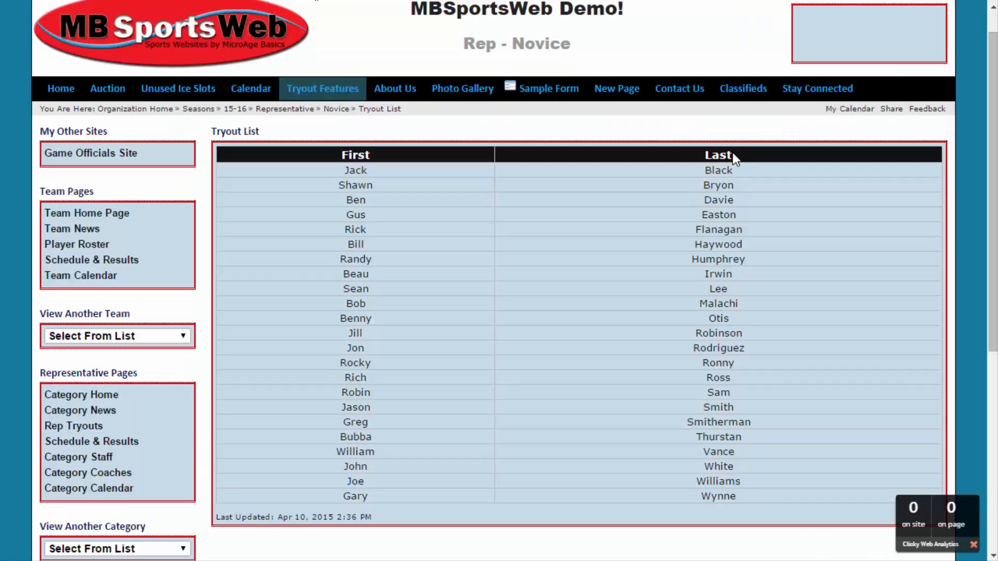
scroll(732, 151, up, 1)
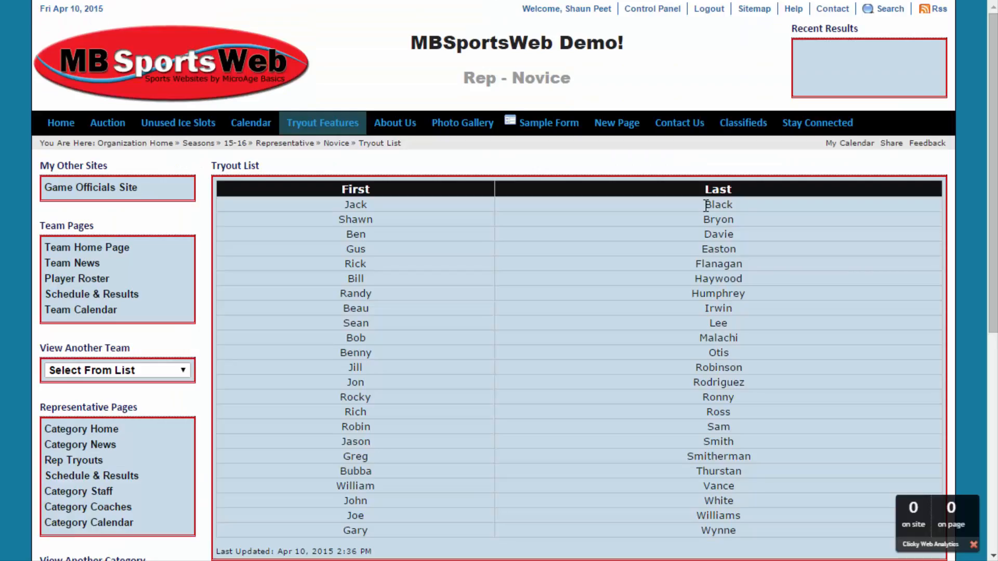
Go to the Team Home Page, log out, and open Tryout Player List as a visitor
click(67, 249)
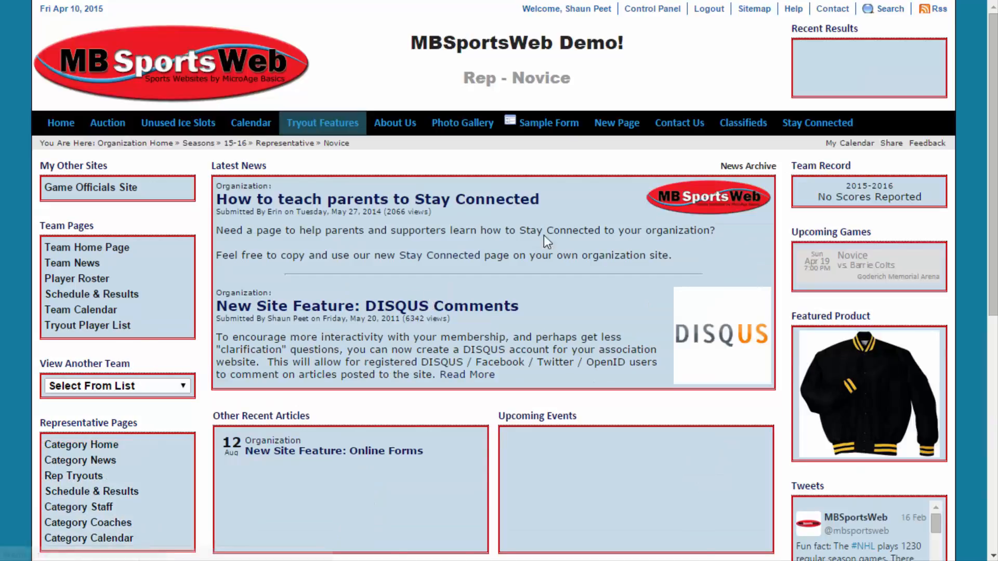
click(709, 9)
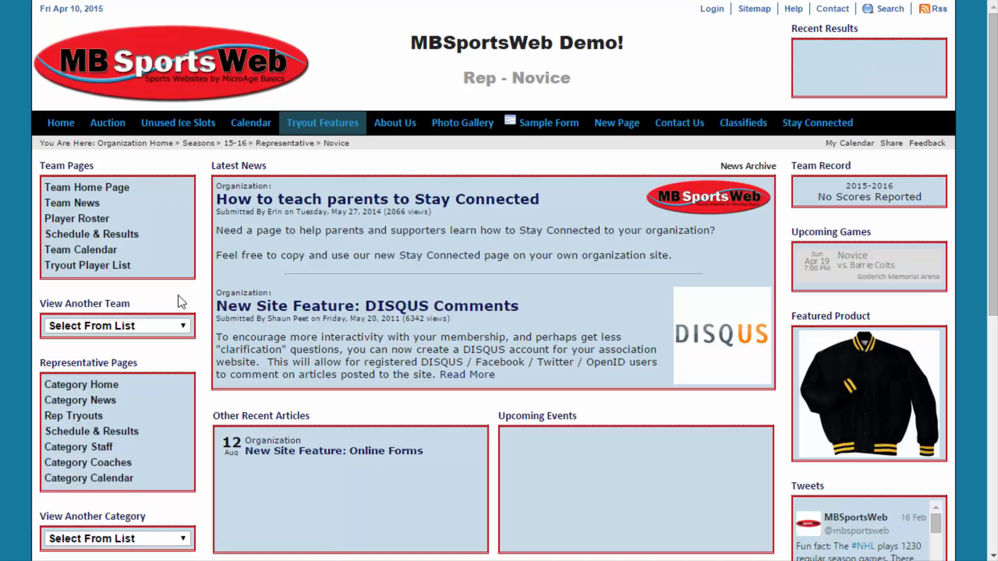
click(87, 265)
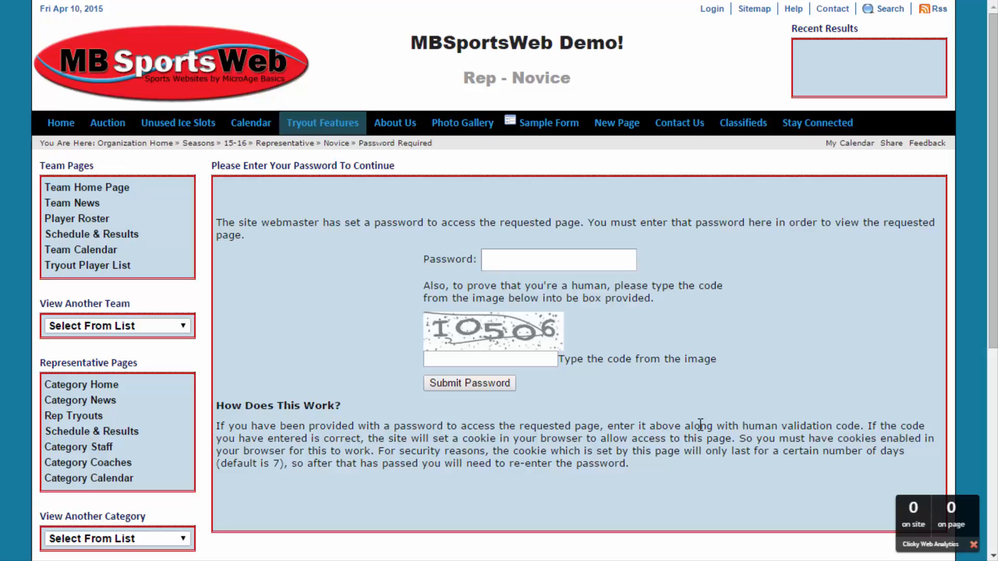
click(527, 258)
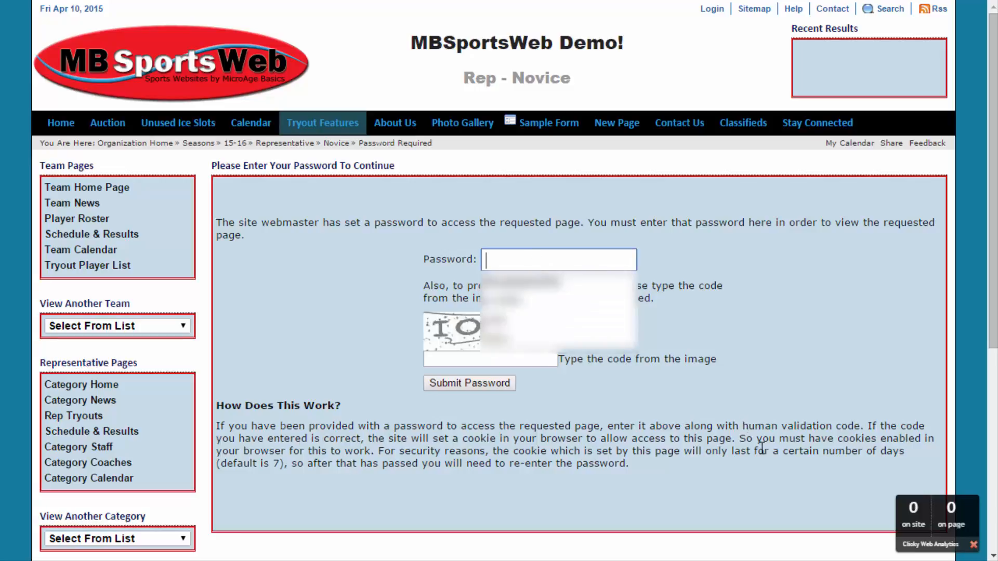
click(759, 381)
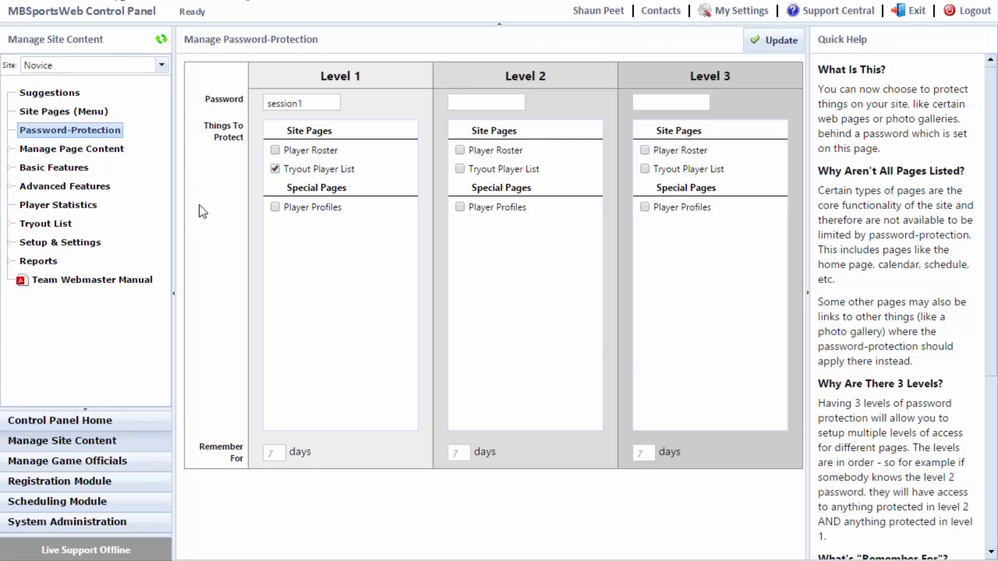
Sign back into the site and open the Novice tryout list's View / Manage page
click(46, 224)
click(68, 262)
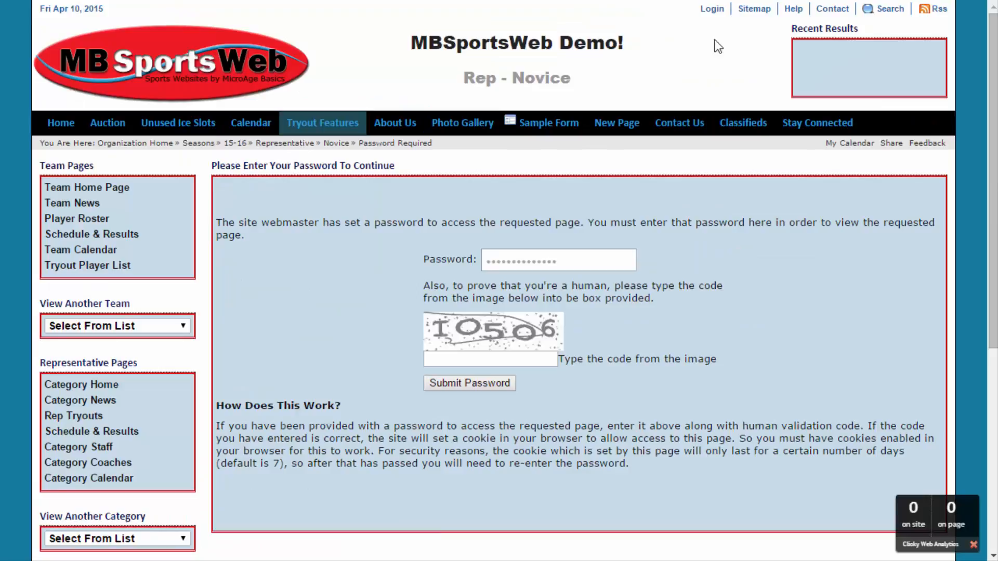
click(711, 9)
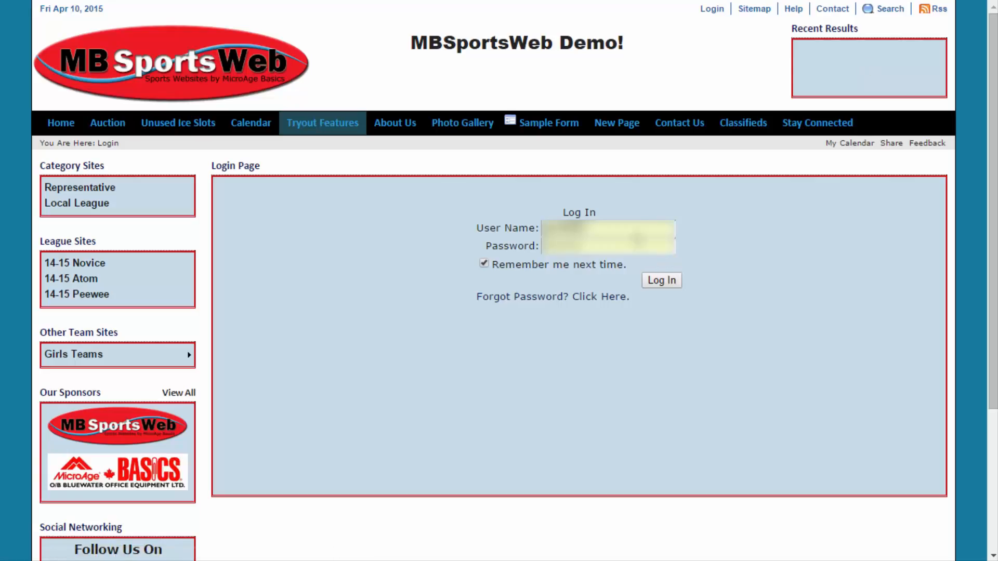
click(658, 281)
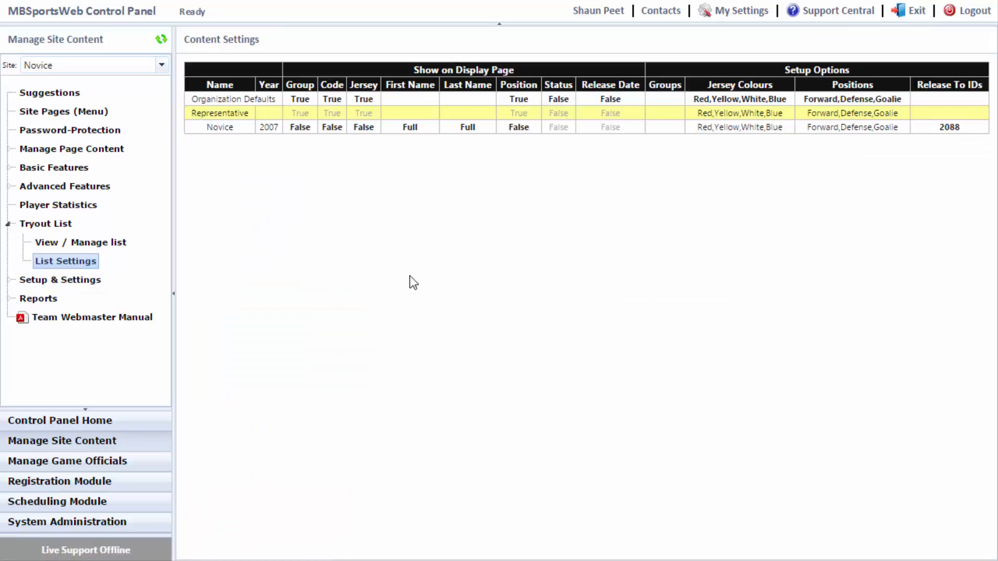
click(116, 243)
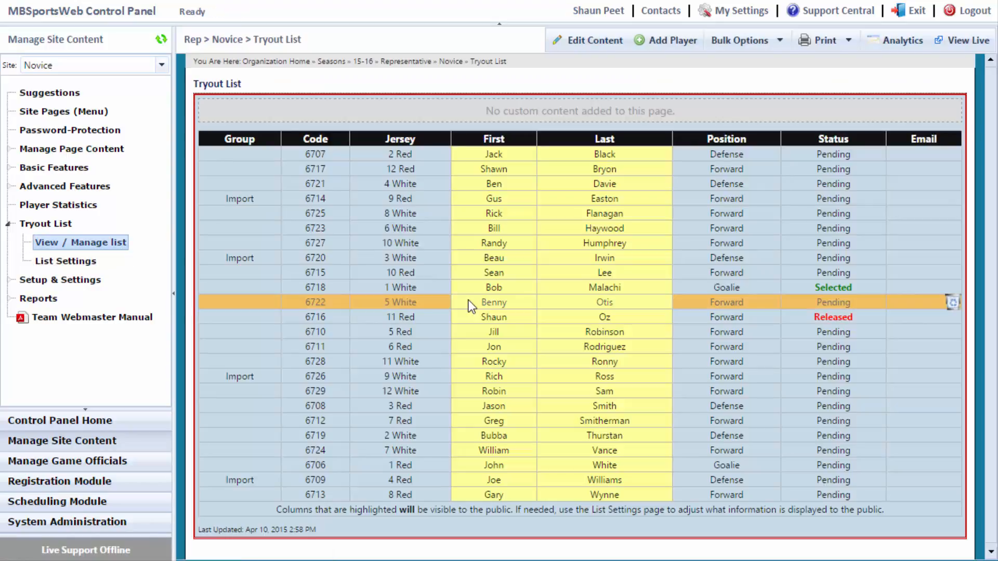